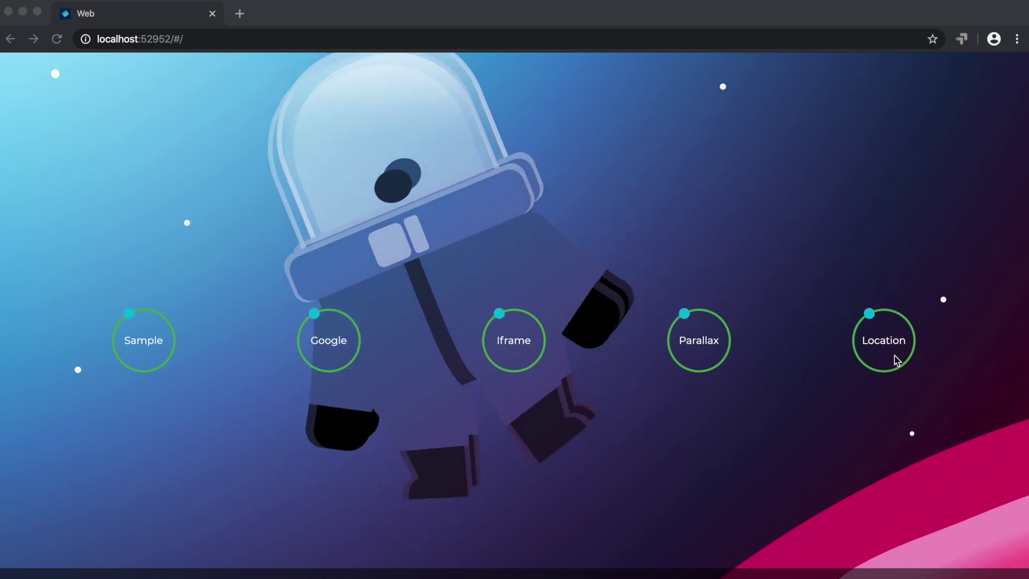
# Open the Location demo page from the astronaut home screen's Location circle
pyautogui.click(894, 359)
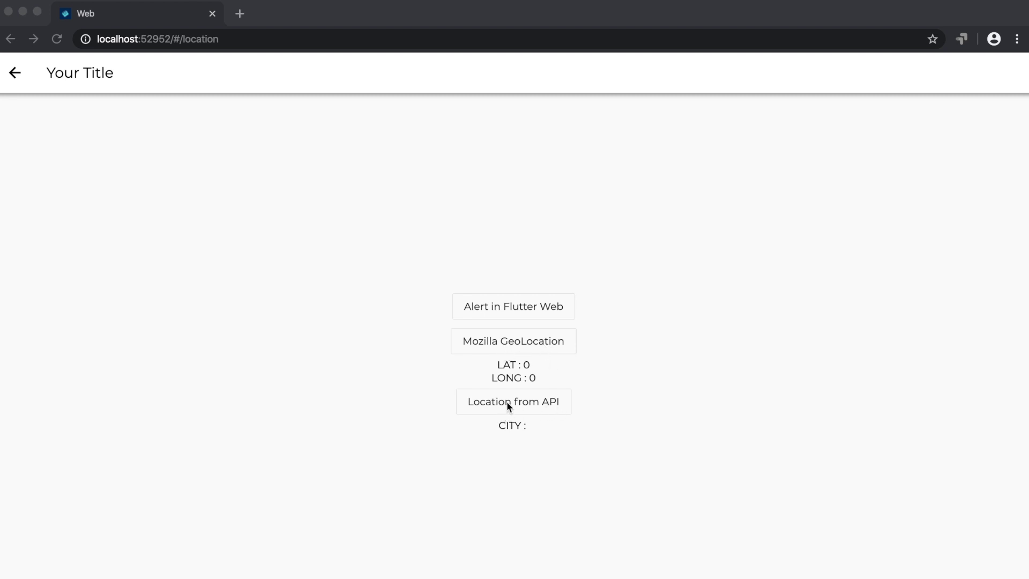
pyautogui.click(515, 307)
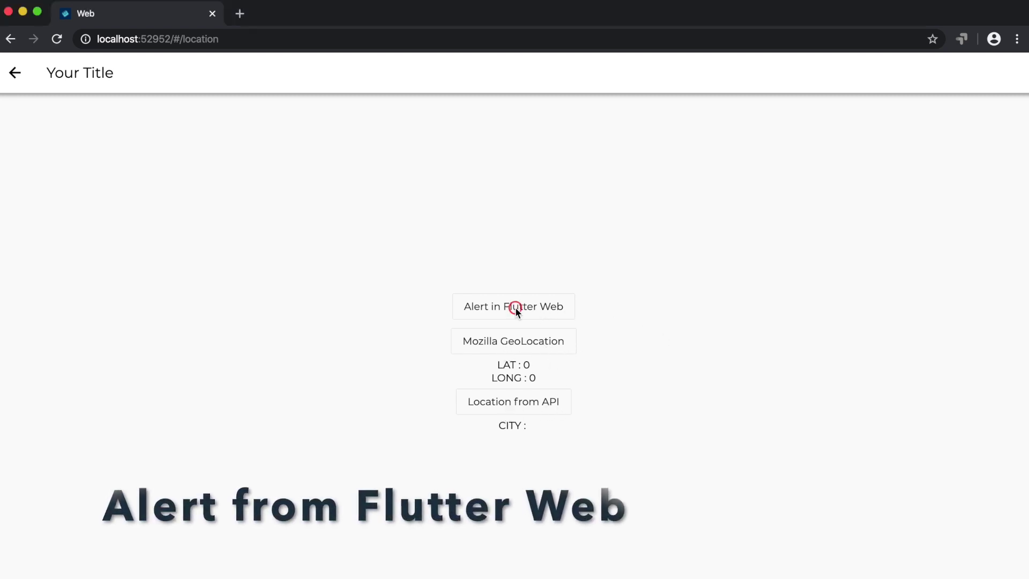
pyautogui.click(515, 306)
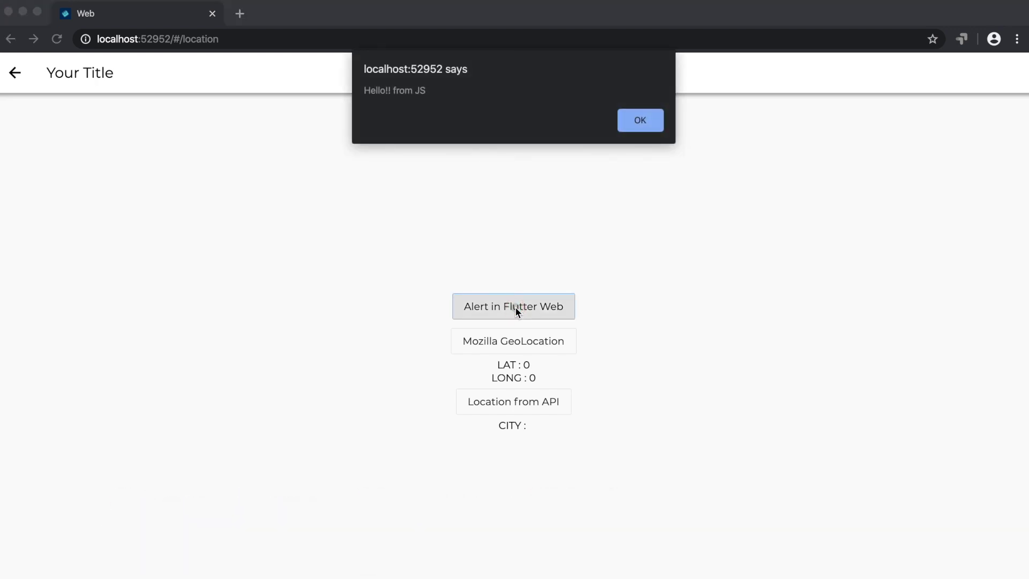
pyautogui.click(641, 127)
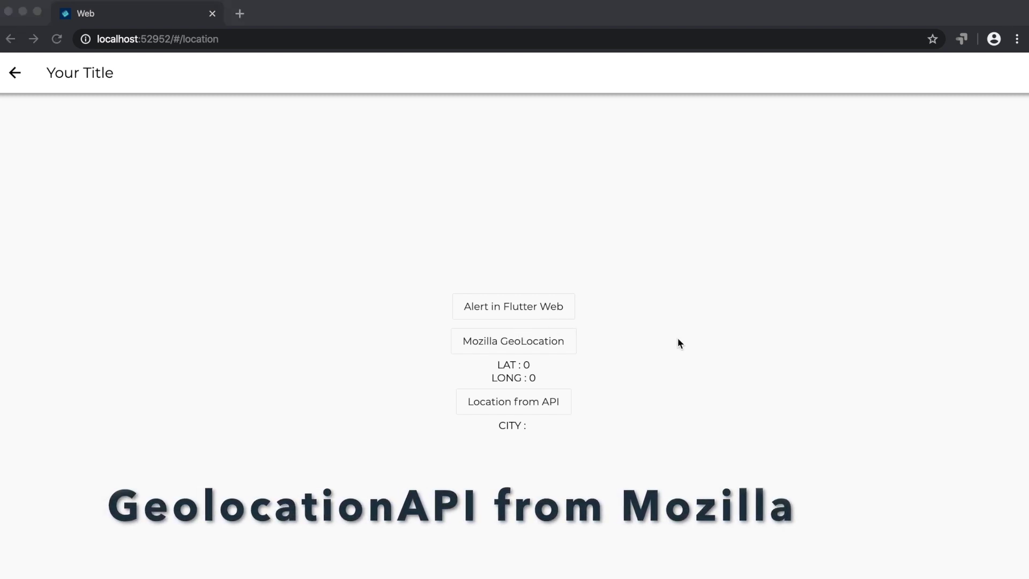
# Request Mozilla geolocation, allow Chrome's location permission, retry, then look up the city from the API
pyautogui.click(542, 343)
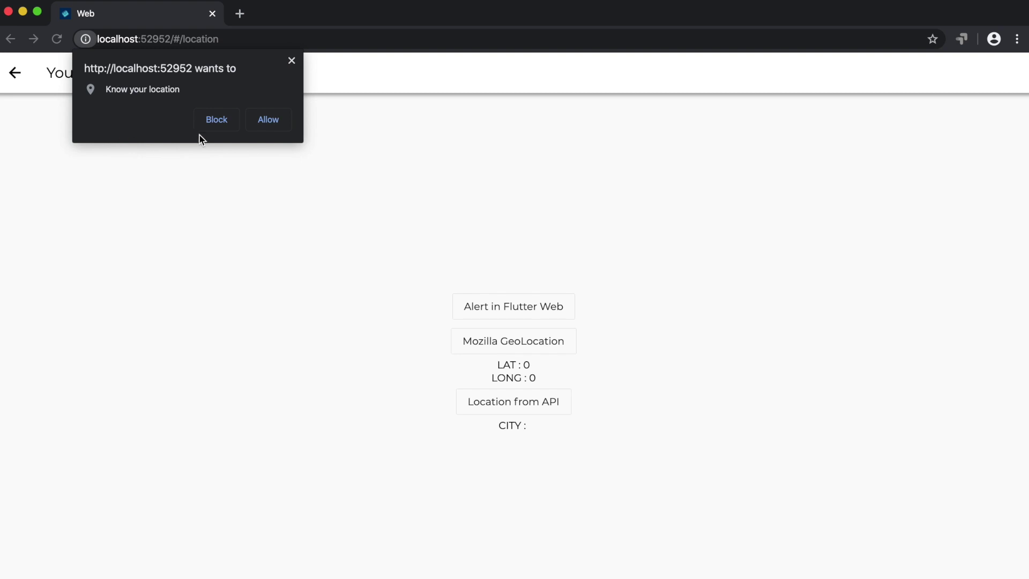
pyautogui.click(267, 119)
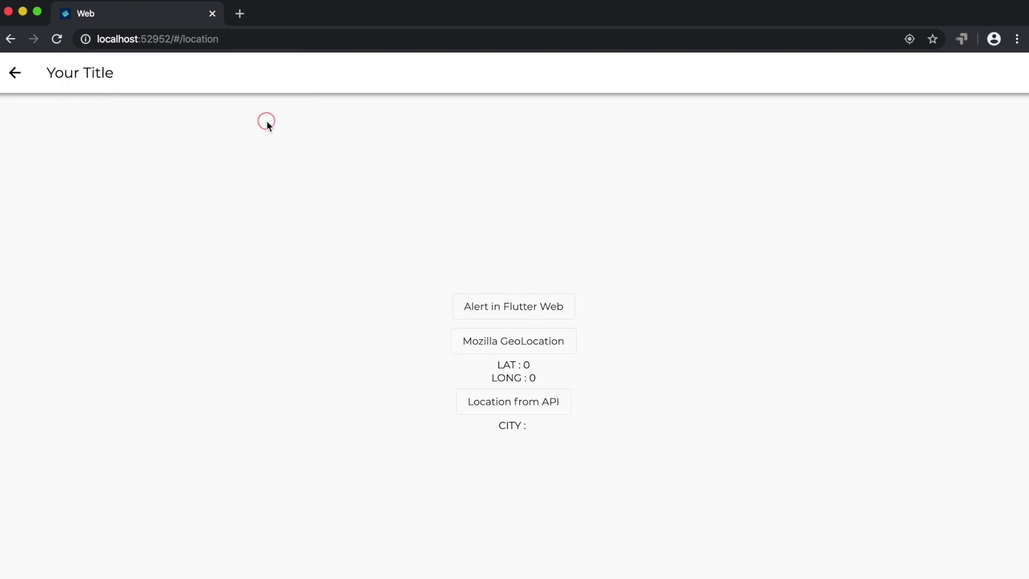
pyautogui.click(511, 344)
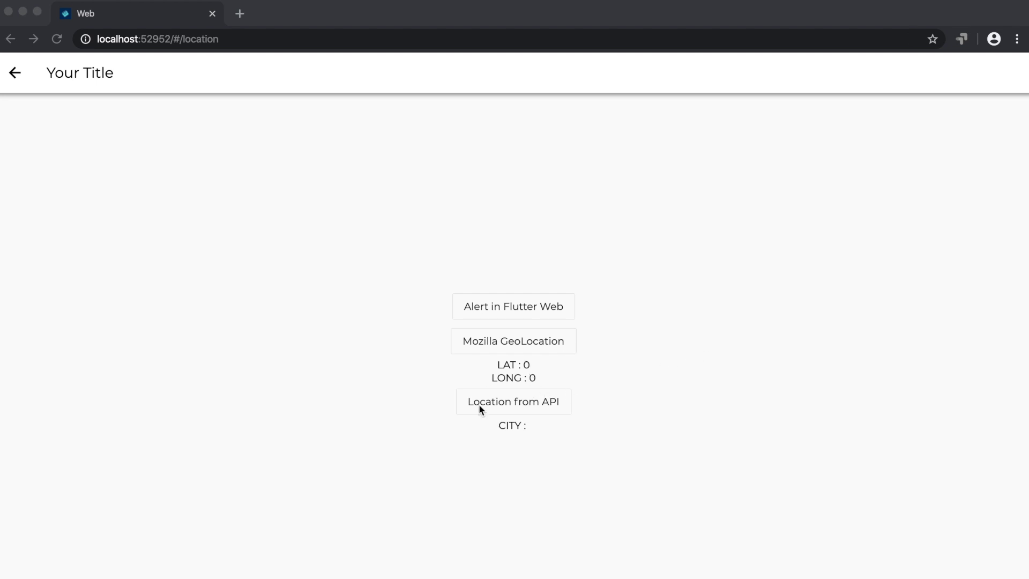
pyautogui.click(508, 403)
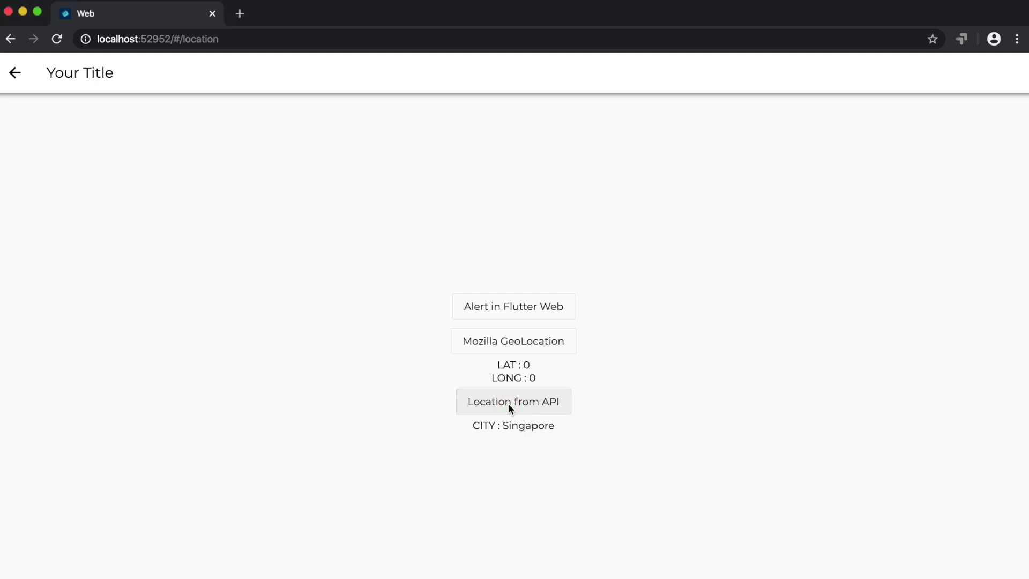